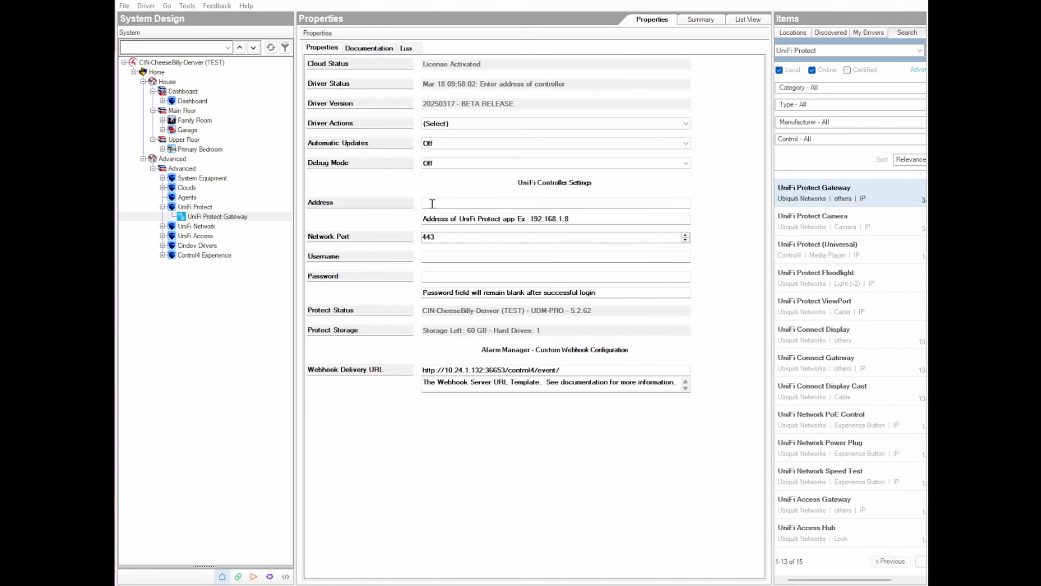
# - Look up the console's IP address in UniFi Protect and set the Composer gateway driver's Address to 10.24.1.1
pyautogui.hotkey('alt', 'Tab')
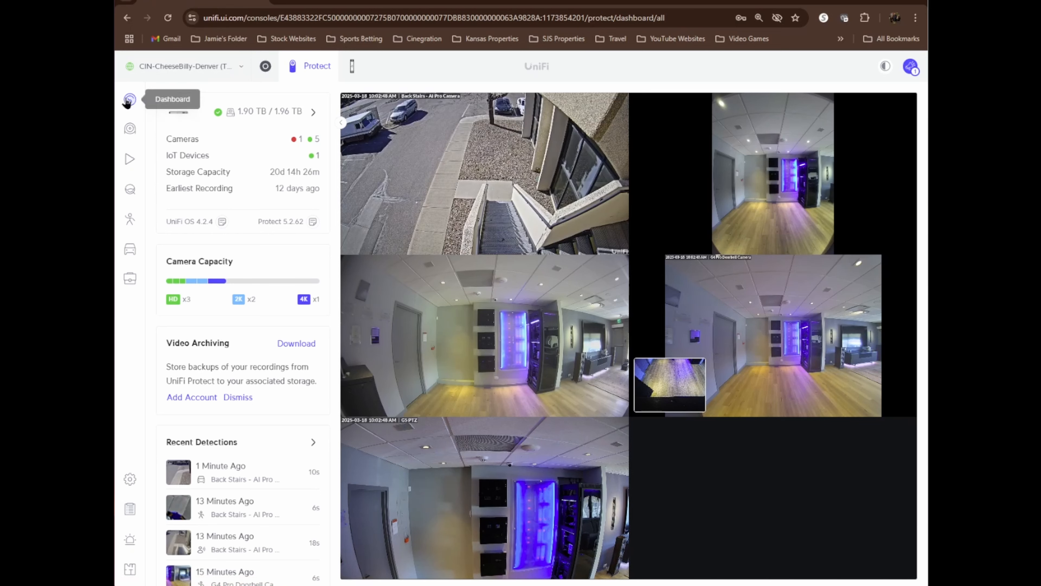
pyautogui.click(313, 113)
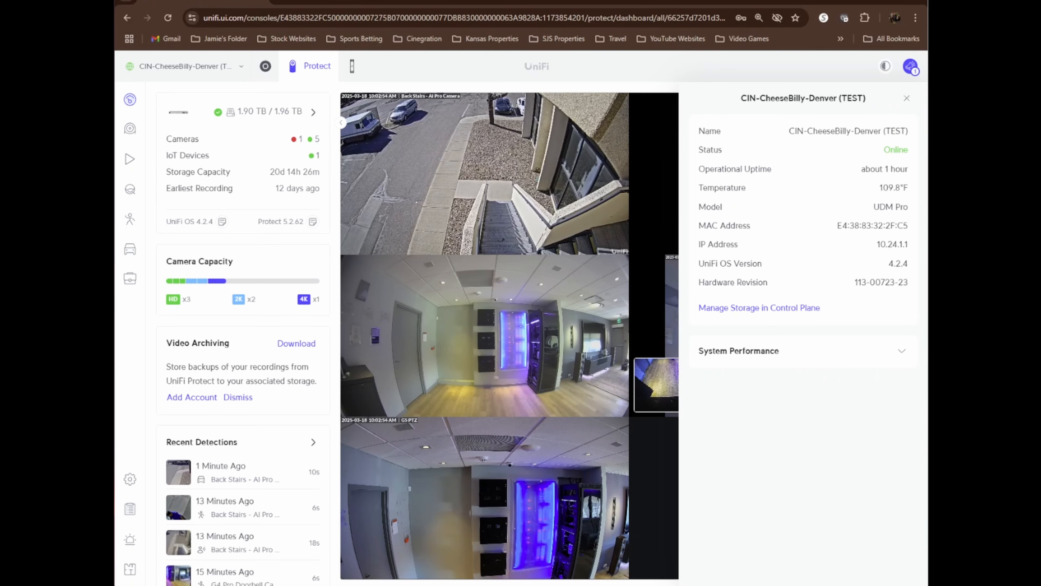
pyautogui.hotkey('alt', 'Tab')
pyautogui.click(440, 202)
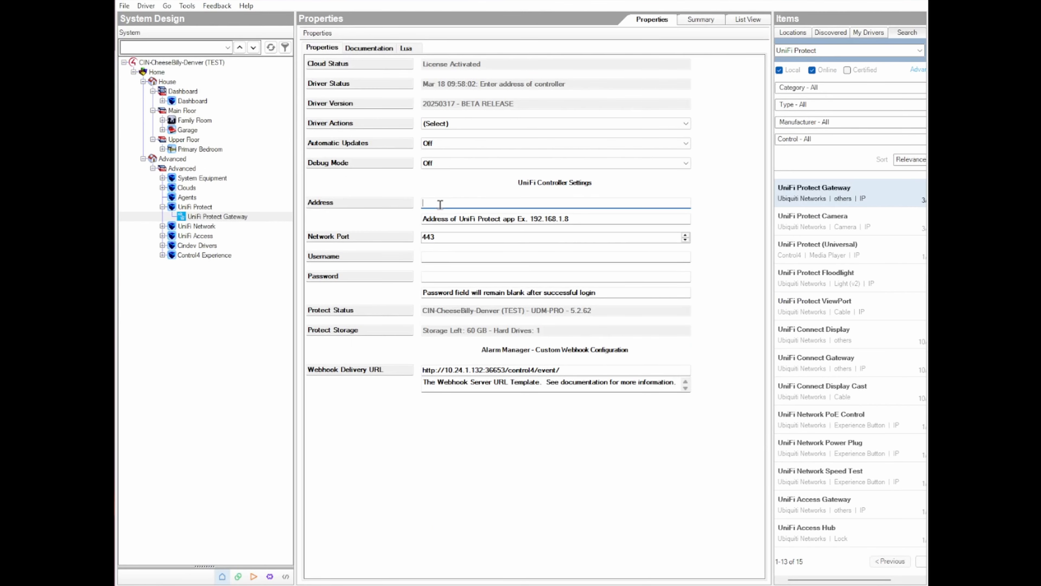
pyautogui.write('10.24.1.1')
pyautogui.click(714, 201)
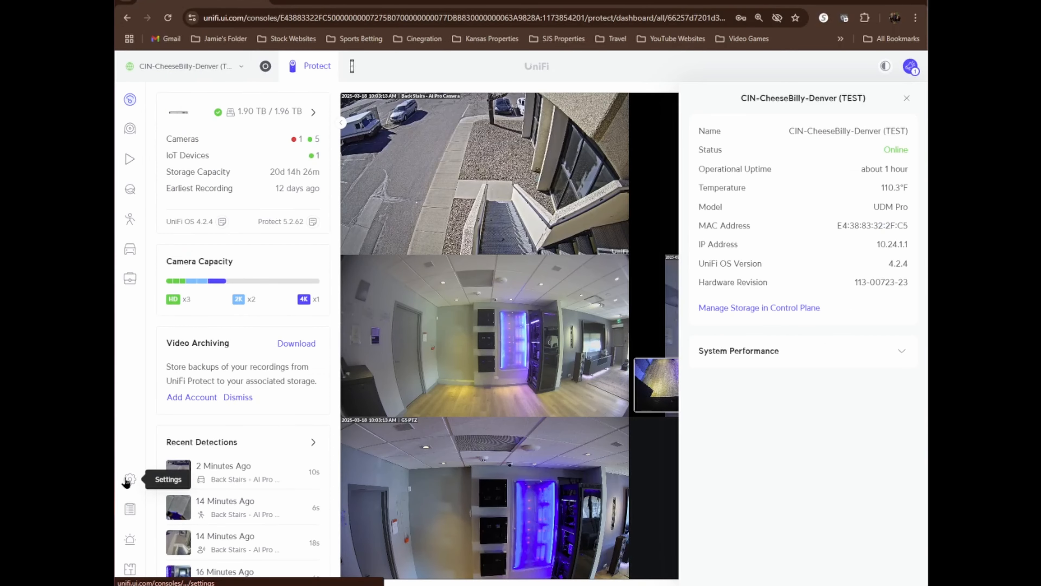
# - Switch to UniFi Protect and start a new admin account restricted to local access only
pyautogui.click(129, 479)
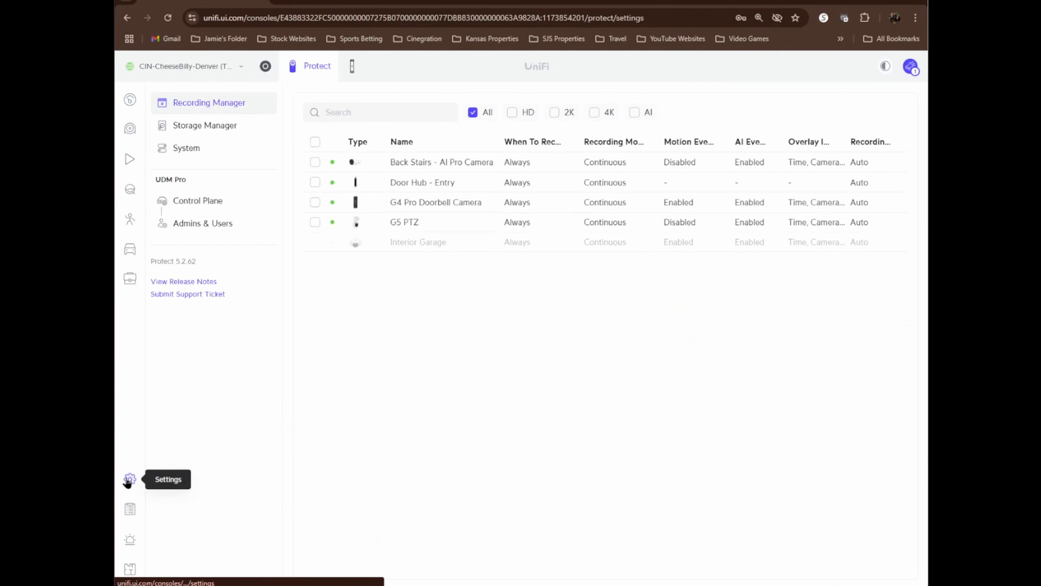
pyautogui.click(197, 229)
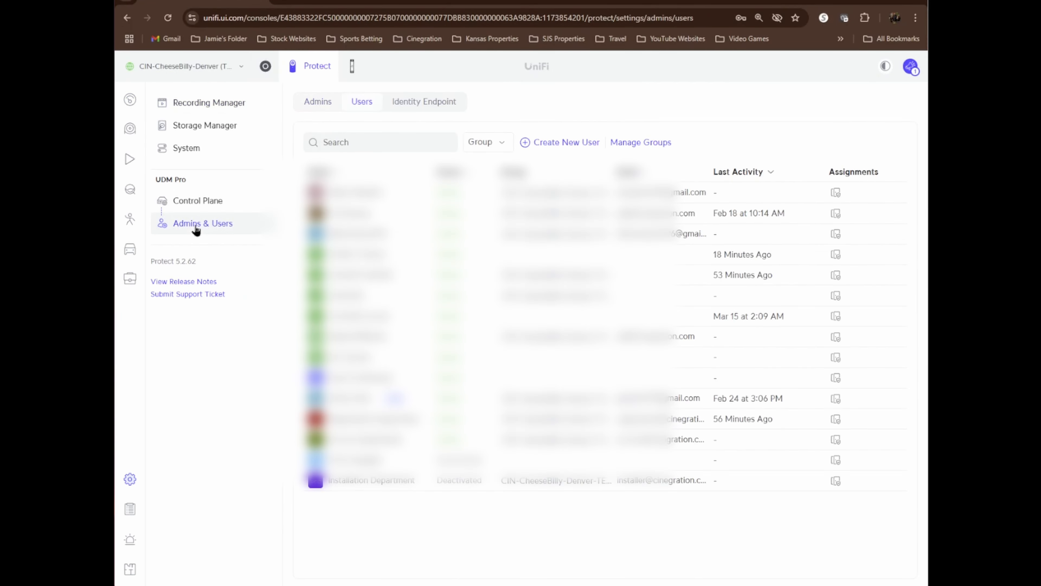
pyautogui.click(317, 104)
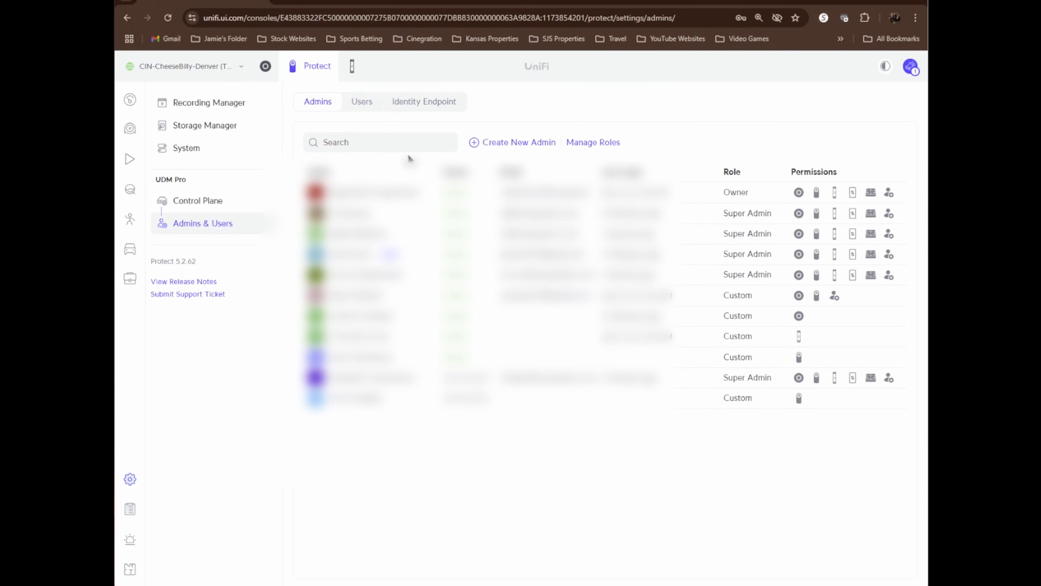
pyautogui.click(481, 143)
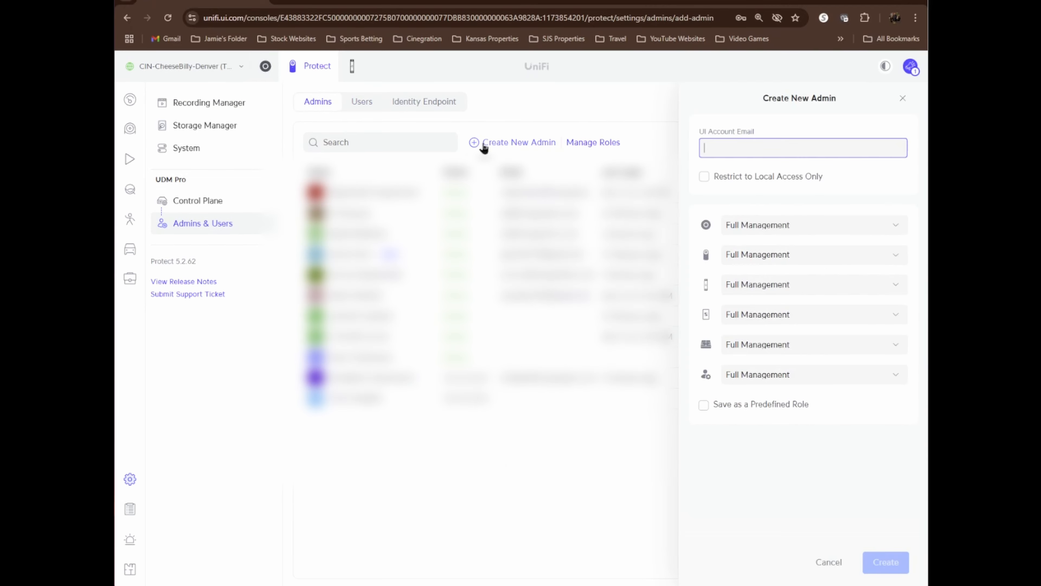
pyautogui.click(704, 177)
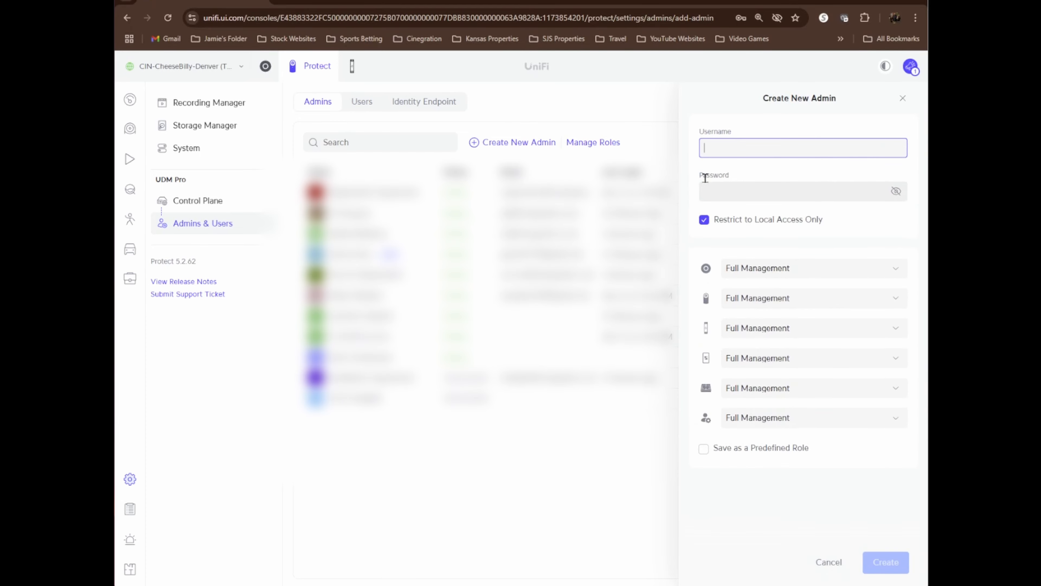
# - Set the new admin's permissions to None for every application and for user management, except Protect
pyautogui.click(796, 274)
pyautogui.click(747, 385)
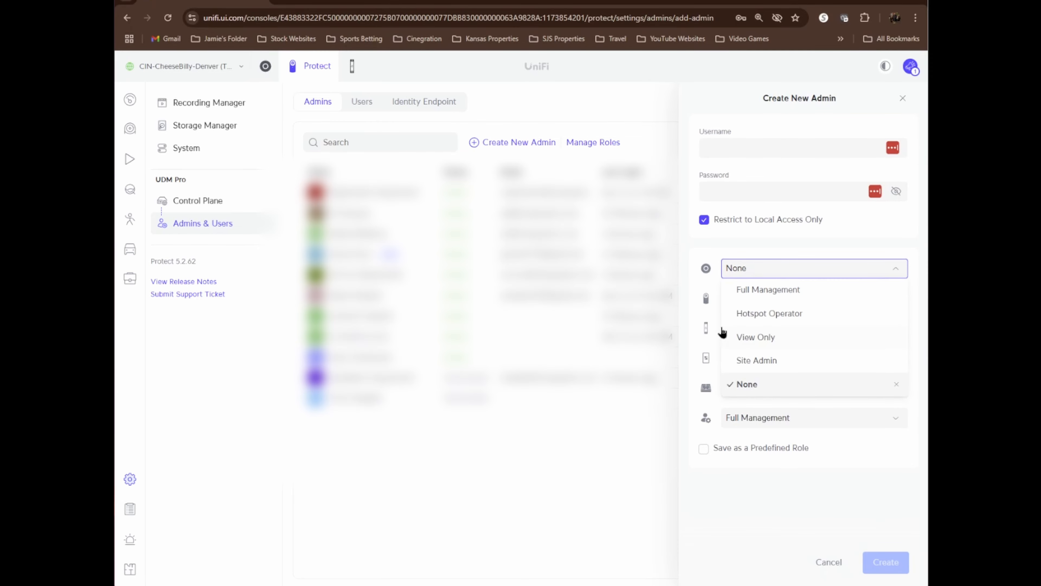
pyautogui.click(704, 292)
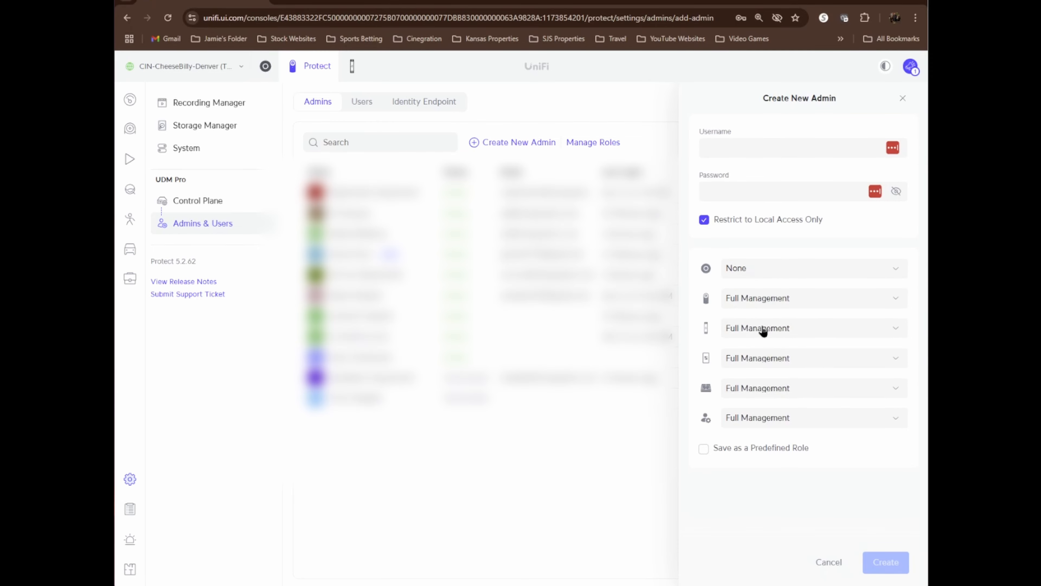
pyautogui.click(783, 328)
pyautogui.click(745, 420)
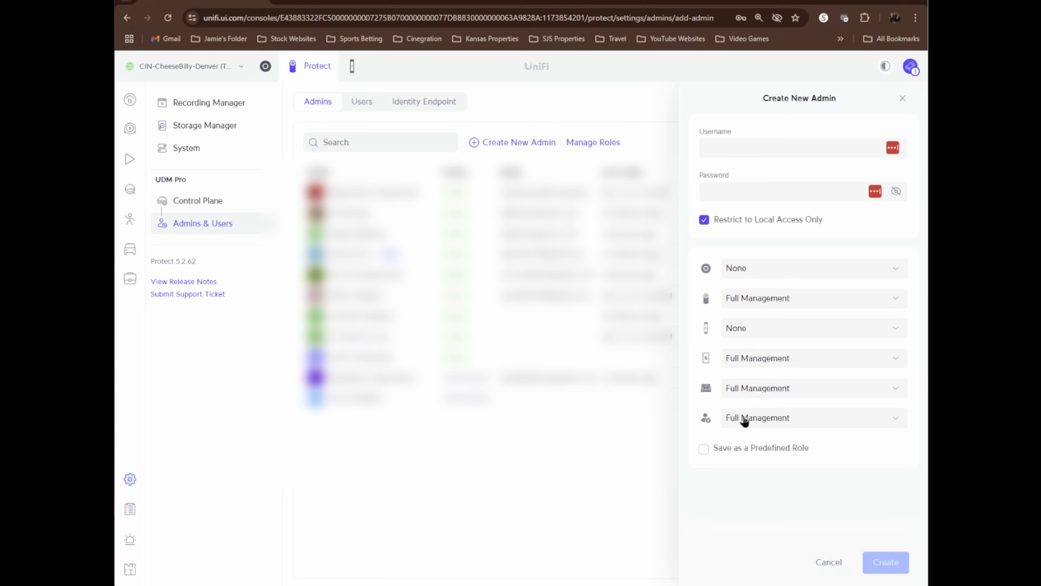
pyautogui.click(793, 366)
pyautogui.click(775, 403)
pyautogui.click(797, 395)
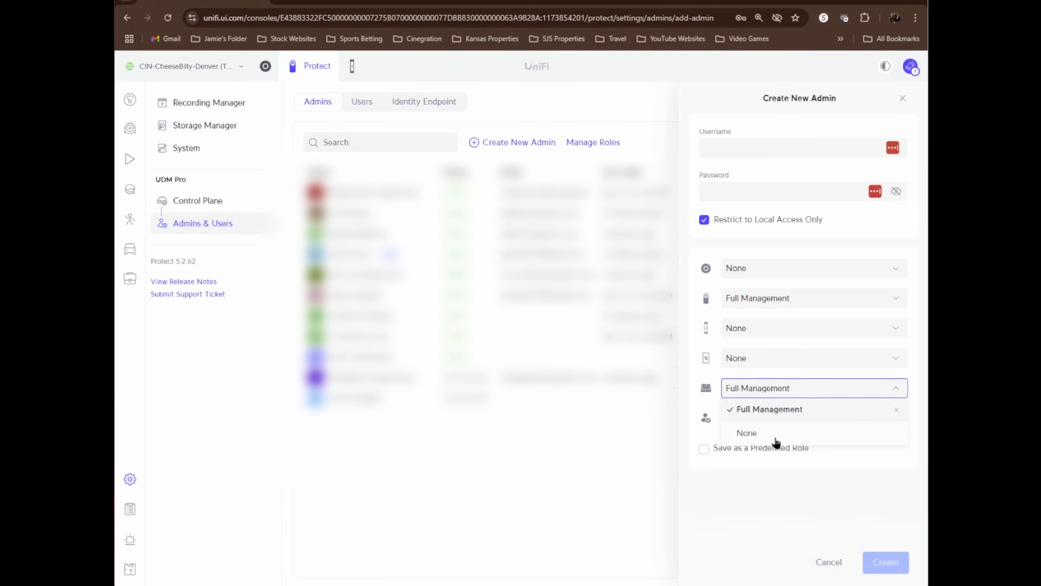
pyautogui.click(775, 433)
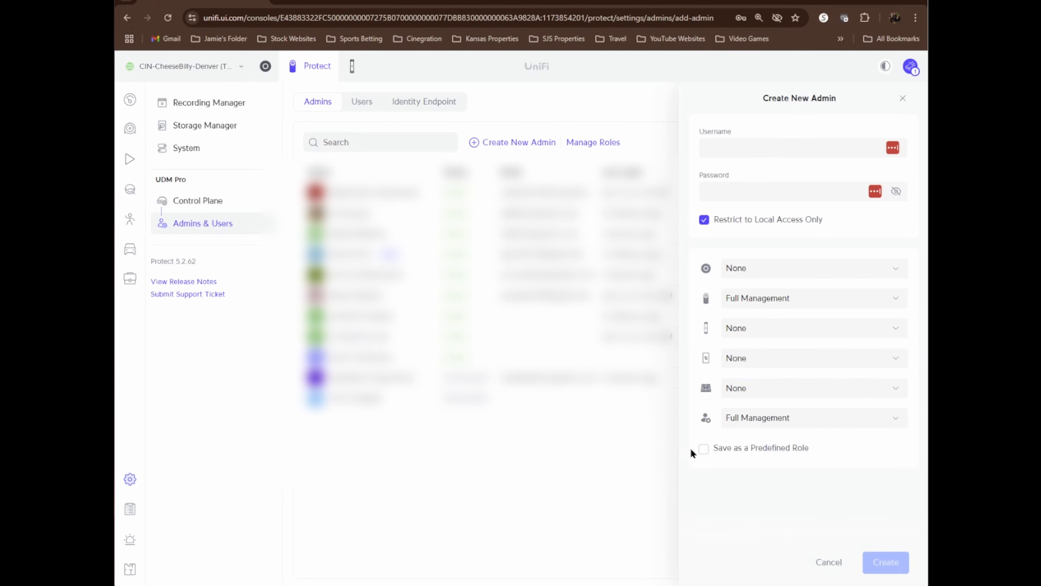
pyautogui.click(773, 419)
pyautogui.click(758, 492)
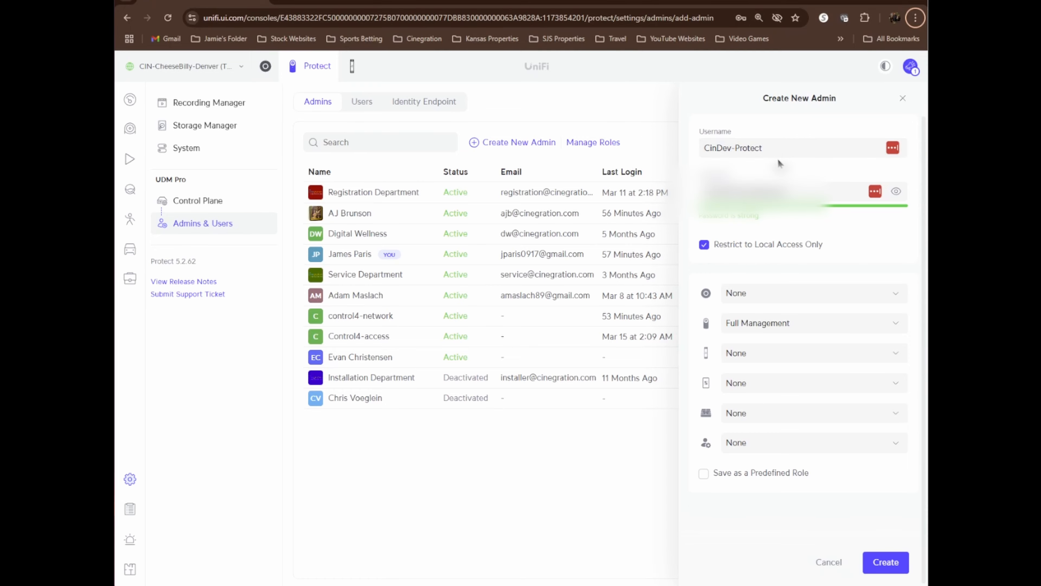
# - Copy the new admin's username CinDev-Protect into the Username property of the gateway driver in Composer
pyautogui.moveTo(781, 147); pyautogui.dragTo(693, 151)
pyautogui.rightClick(727, 152)
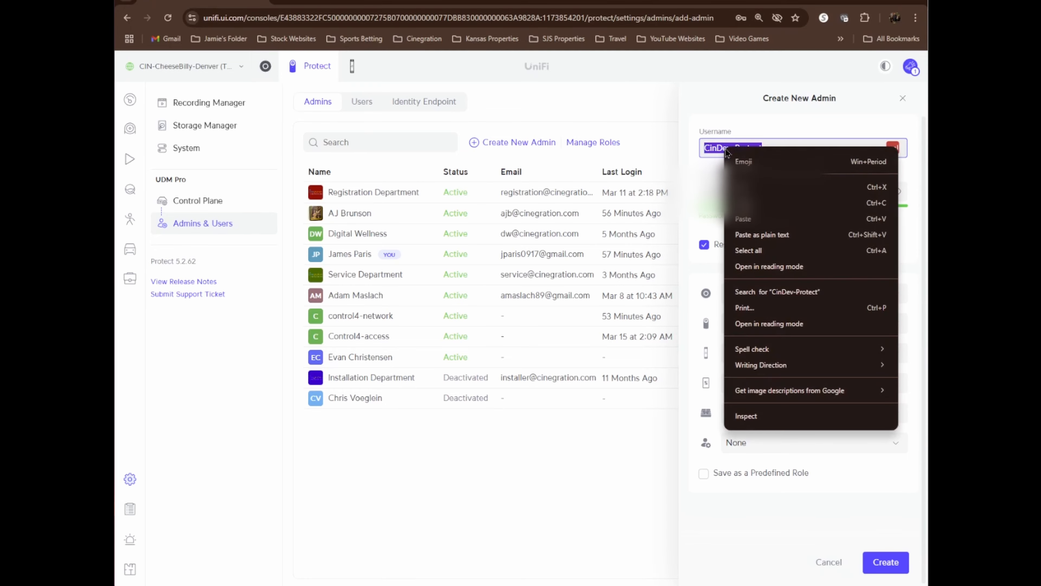
pyautogui.click(750, 202)
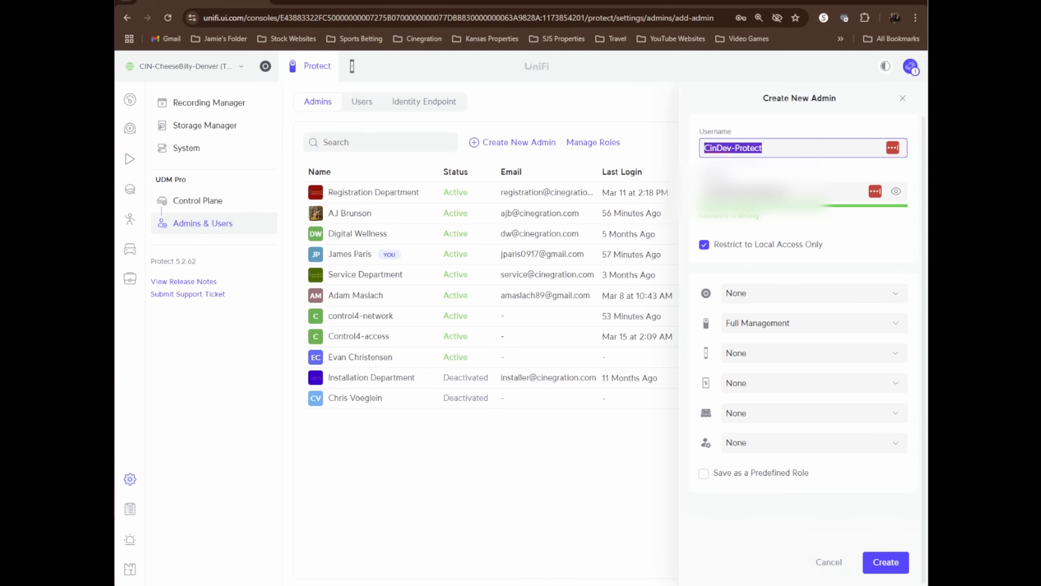
pyautogui.hotkey('alt', 'Tab')
pyautogui.click(479, 255)
pyautogui.rightClick(464, 256)
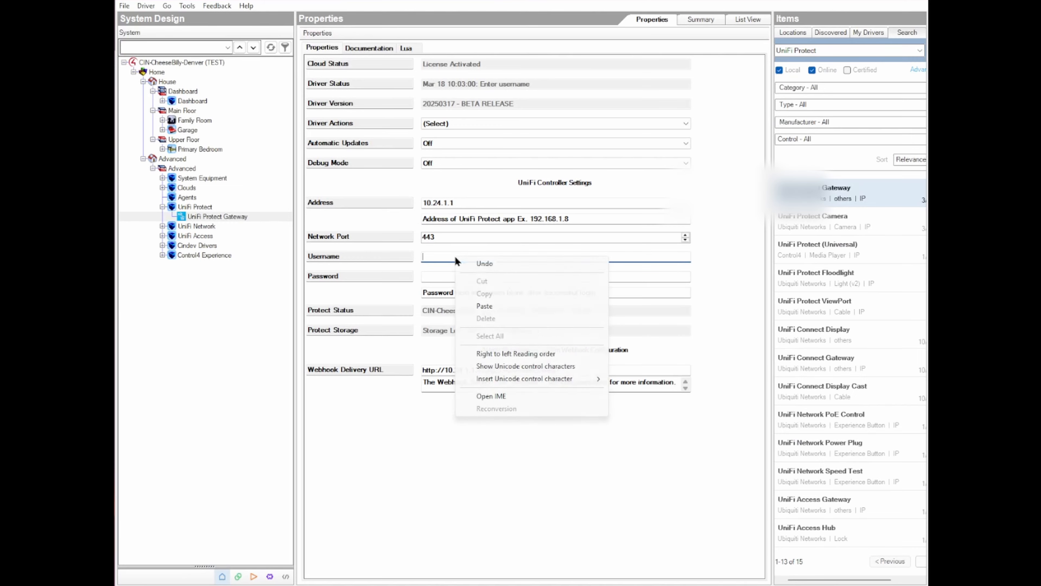
pyautogui.click(484, 306)
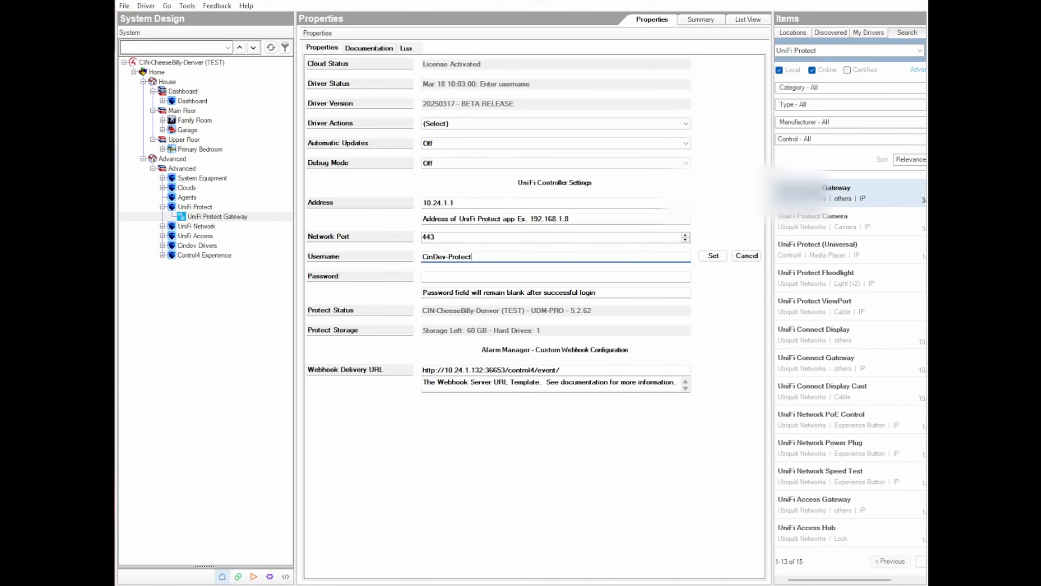
# - Copy the new admin's password from UniFi Protect into the Password property of the gateway driver
pyautogui.hotkey('alt', 'Tab')
pyautogui.moveTo(789, 195); pyautogui.dragTo(690, 194)
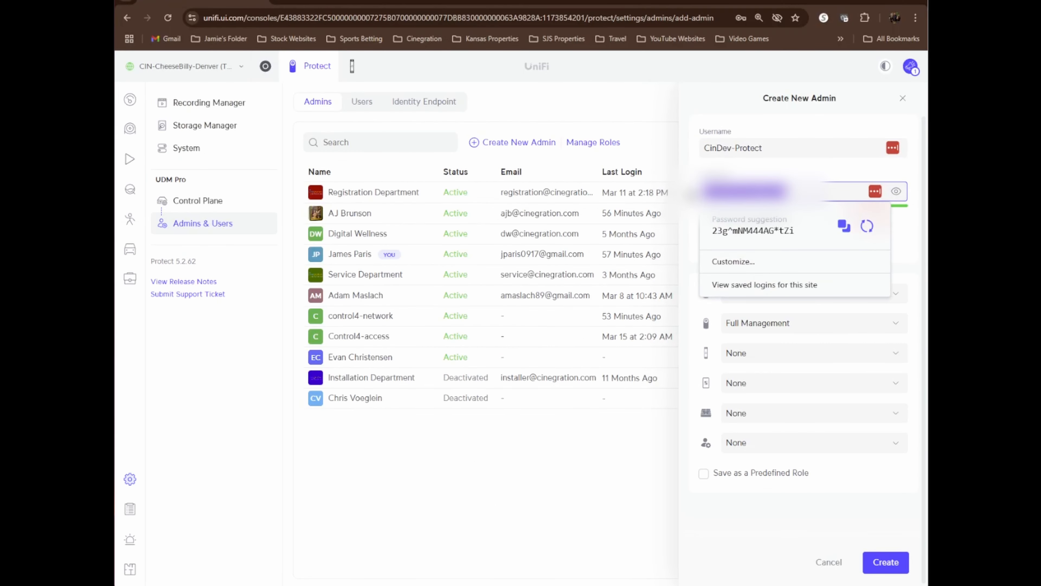
pyautogui.rightClick(716, 190)
pyautogui.click(736, 287)
pyautogui.hotkey('alt', 'Tab')
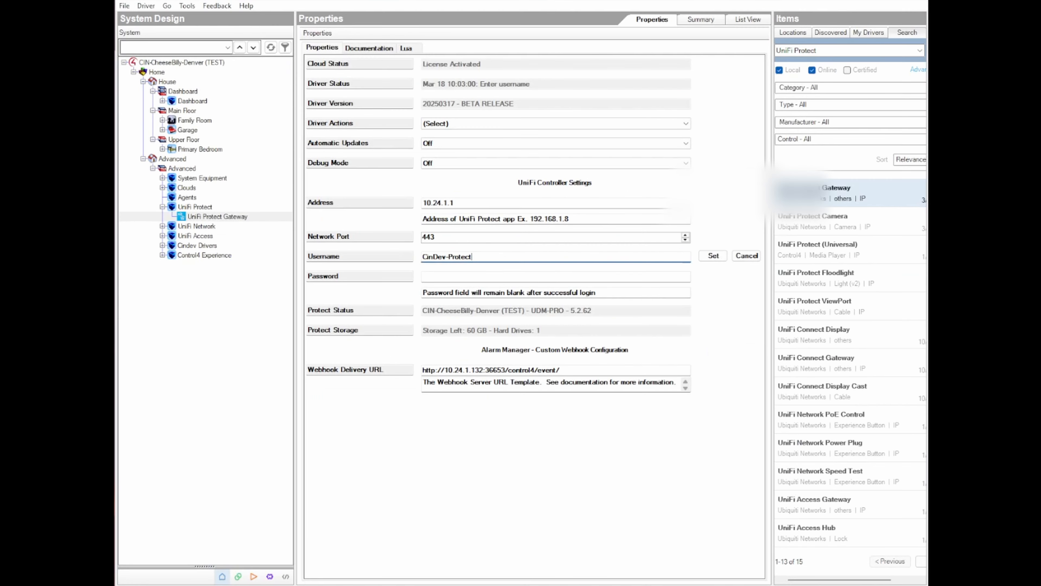
pyautogui.click(449, 276)
pyautogui.rightClick(456, 275)
pyautogui.click(473, 322)
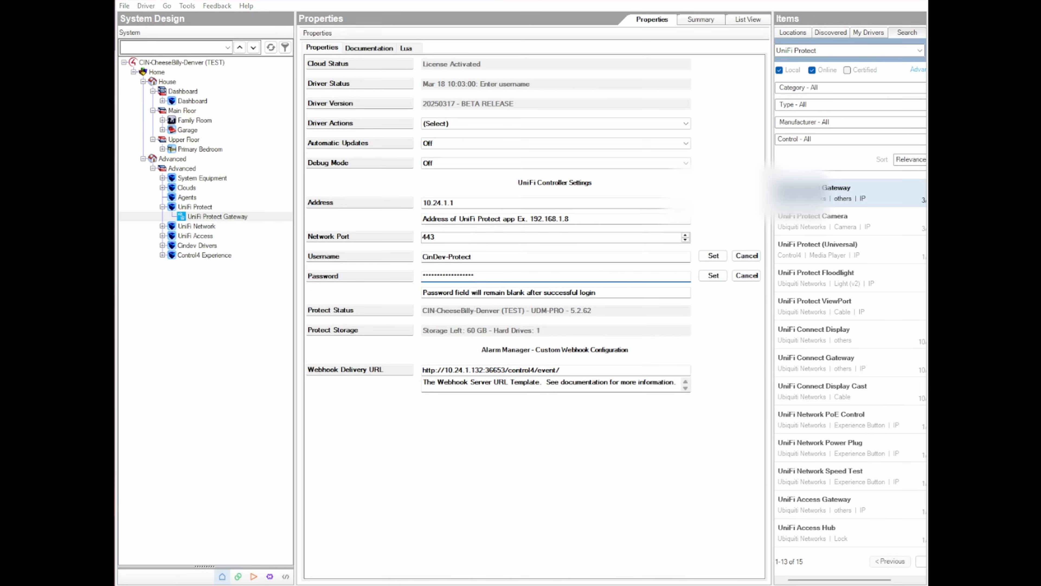
# - Create the CinDev-Protect admin in UniFi Protect and dismiss the offers to save its password
pyautogui.hotkey('alt', 'Tab')
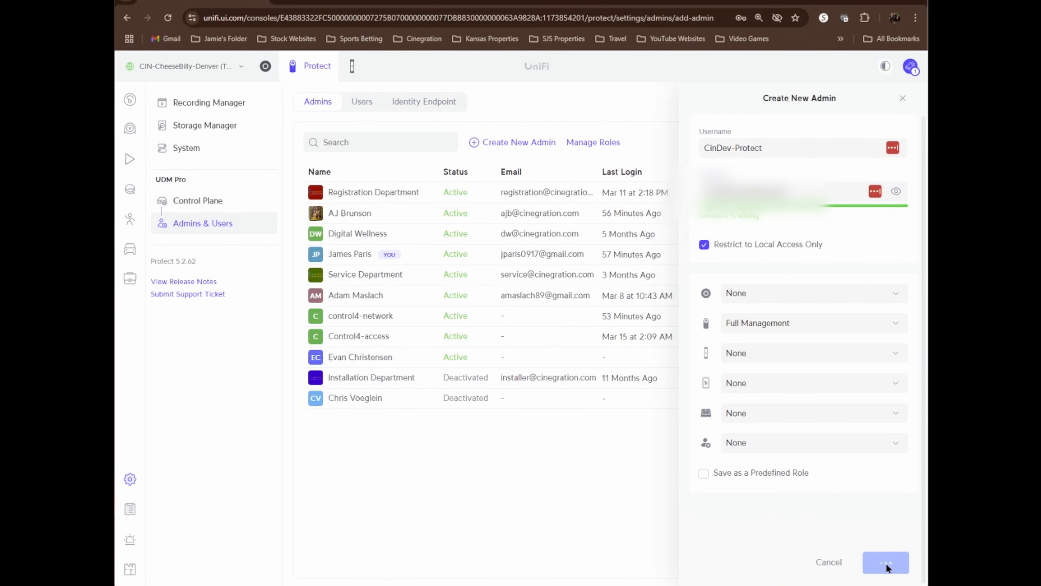
pyautogui.click(887, 556)
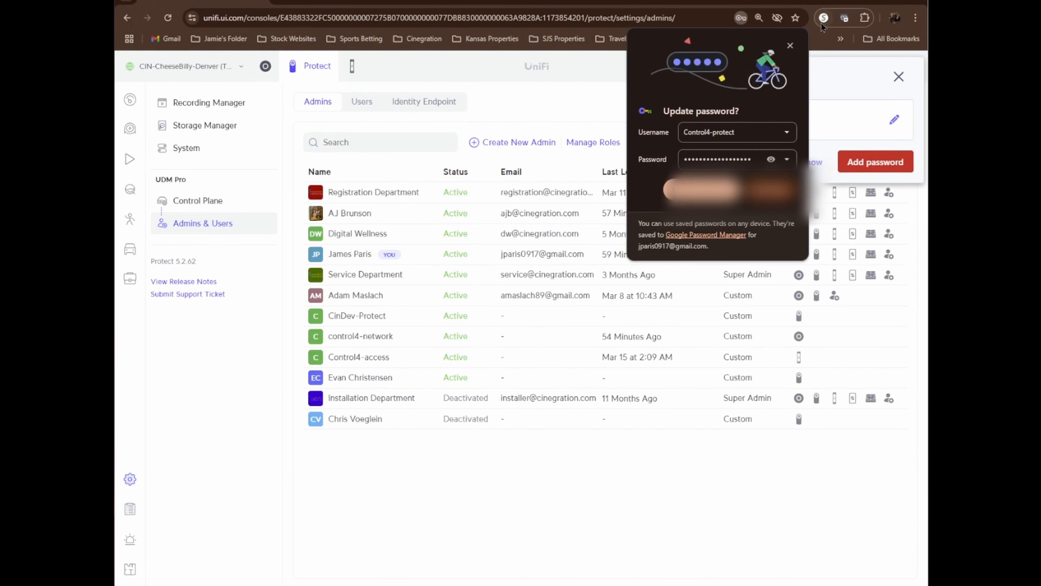
pyautogui.click(790, 45)
pyautogui.click(899, 58)
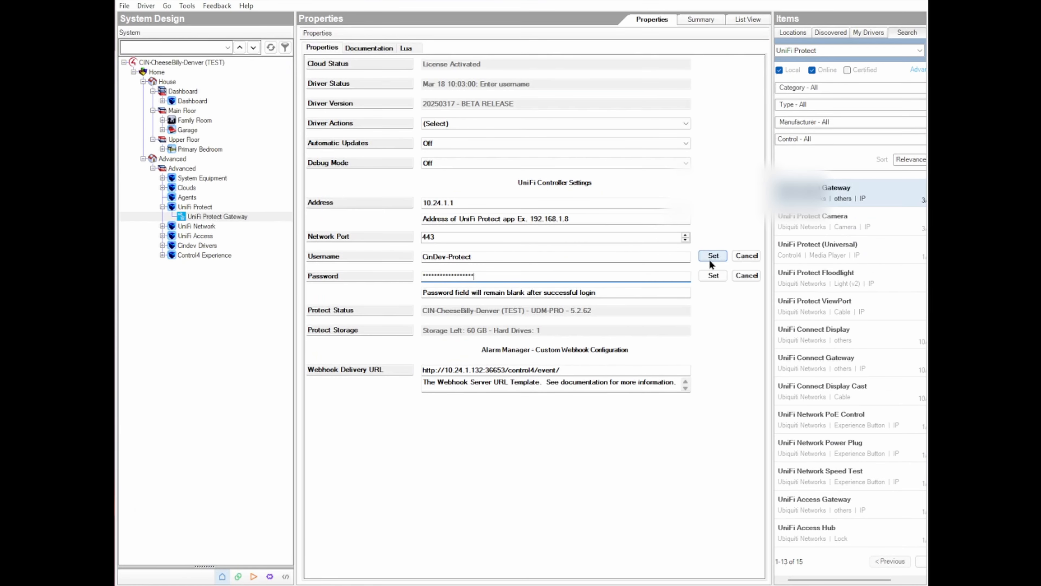
# - Apply the entered Username and Password properties to the UniFi Protect Gateway driver in Composer
pyautogui.click(710, 257)
pyautogui.click(713, 276)
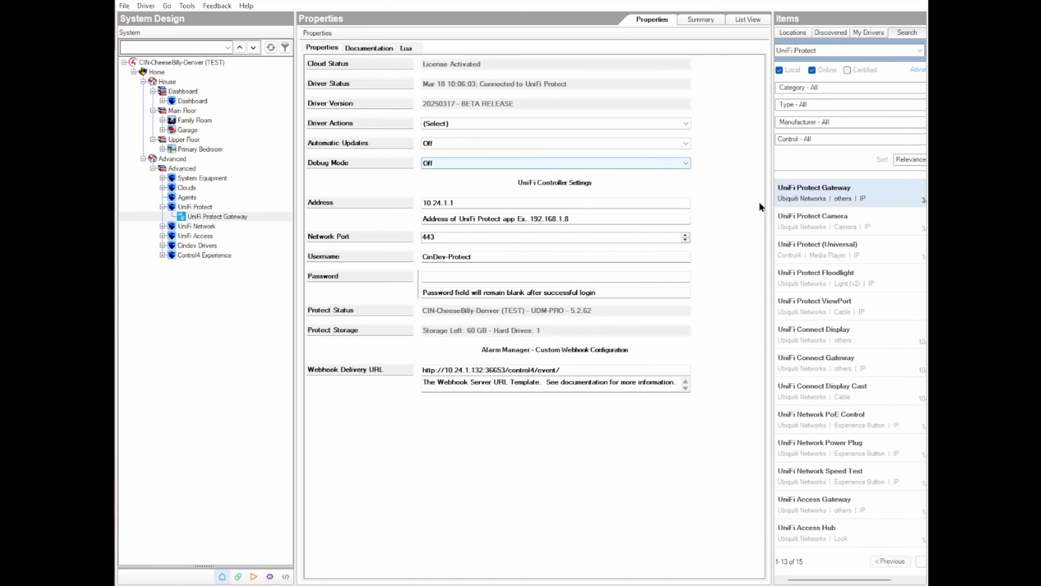
# - Add the UniFi Protect Camera and UniFi Protect ViewPort drivers to the UniFi Protect room
pyautogui.click(816, 222)
pyautogui.moveTo(838, 223); pyautogui.dragTo(246, 205)
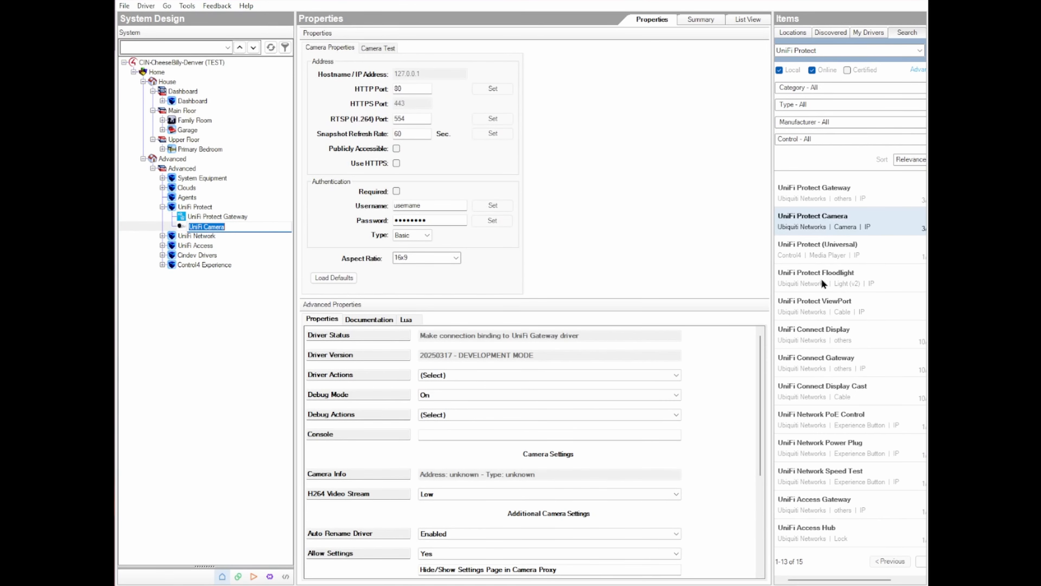
pyautogui.click(818, 305)
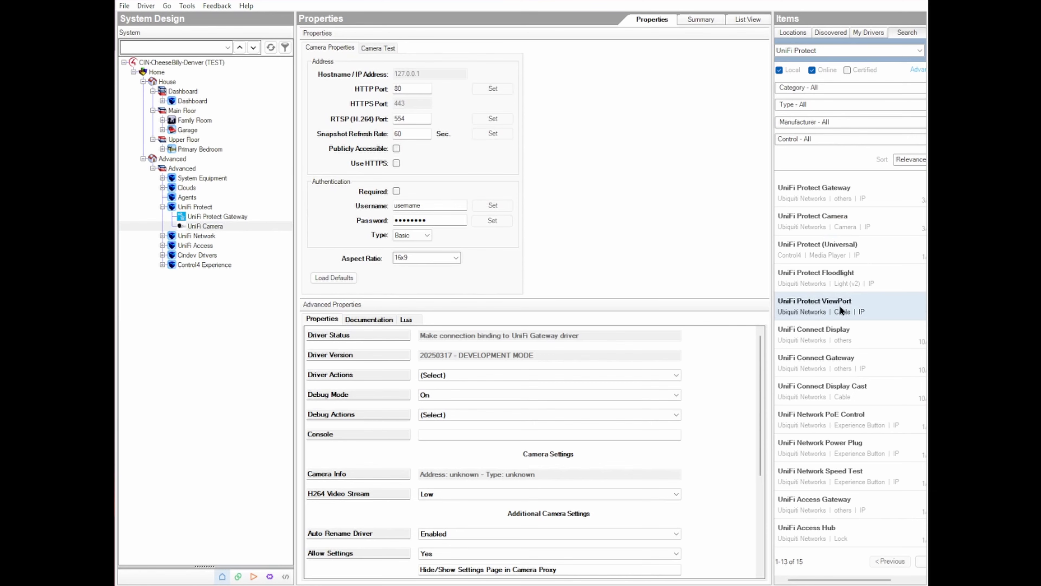
pyautogui.moveTo(838, 308); pyautogui.dragTo(220, 217)
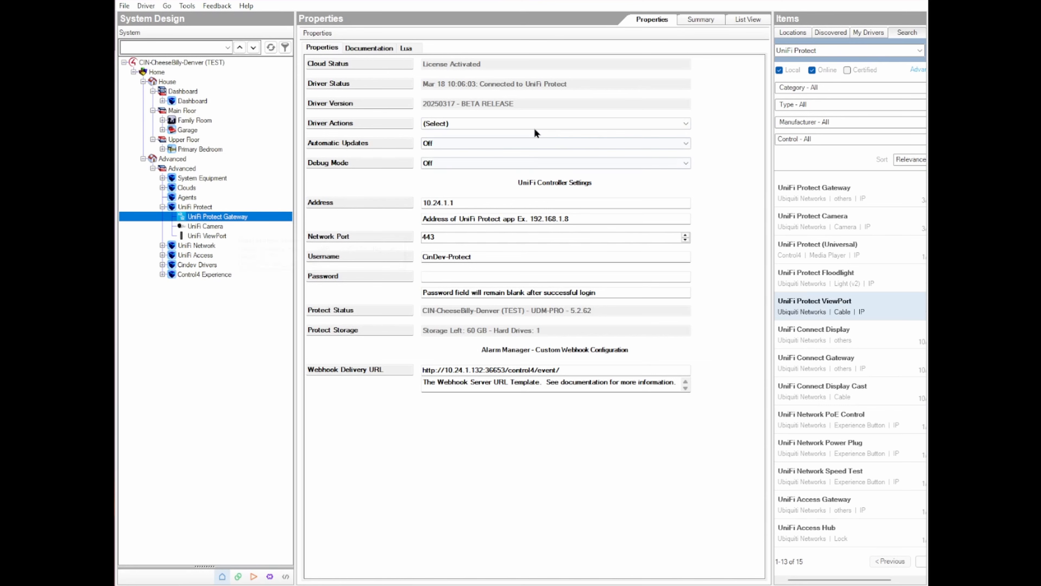
# - Run the Add Drivers action on the UniFi Protect Gateway and view the device list in UniFi Protect
pyautogui.click(525, 123)
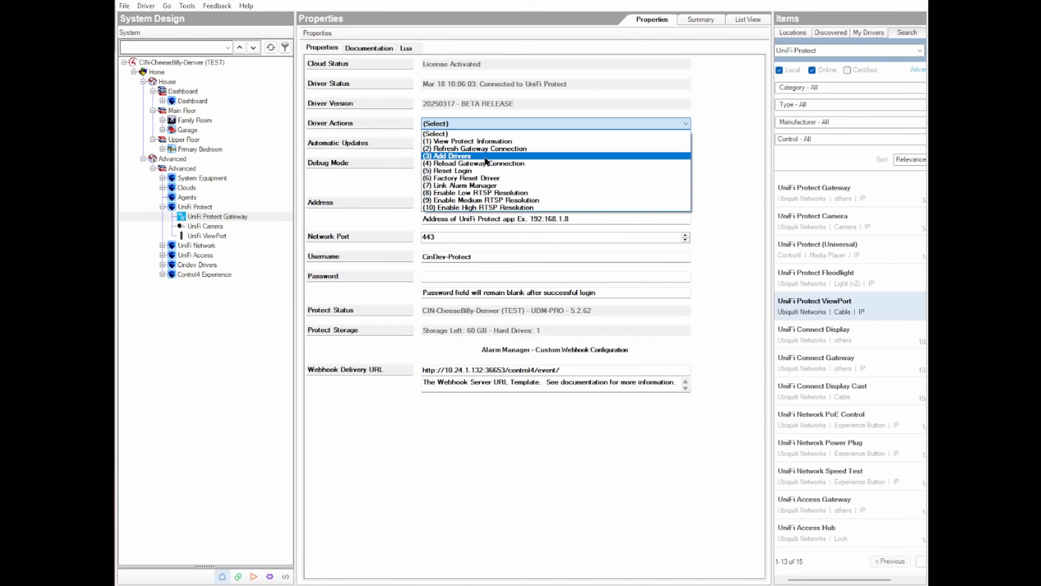
pyautogui.click(485, 158)
pyautogui.click(714, 122)
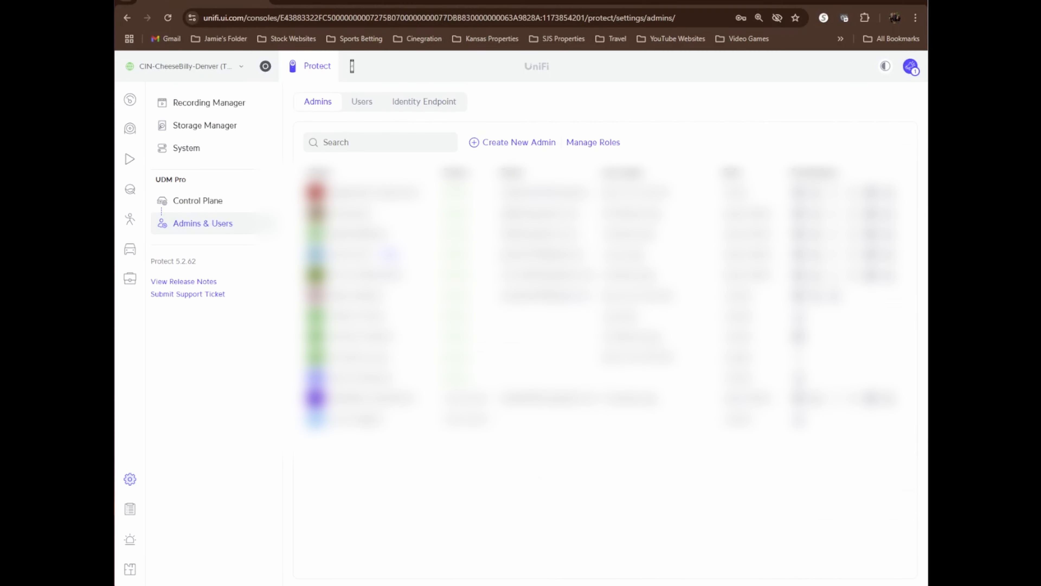
pyautogui.click(130, 131)
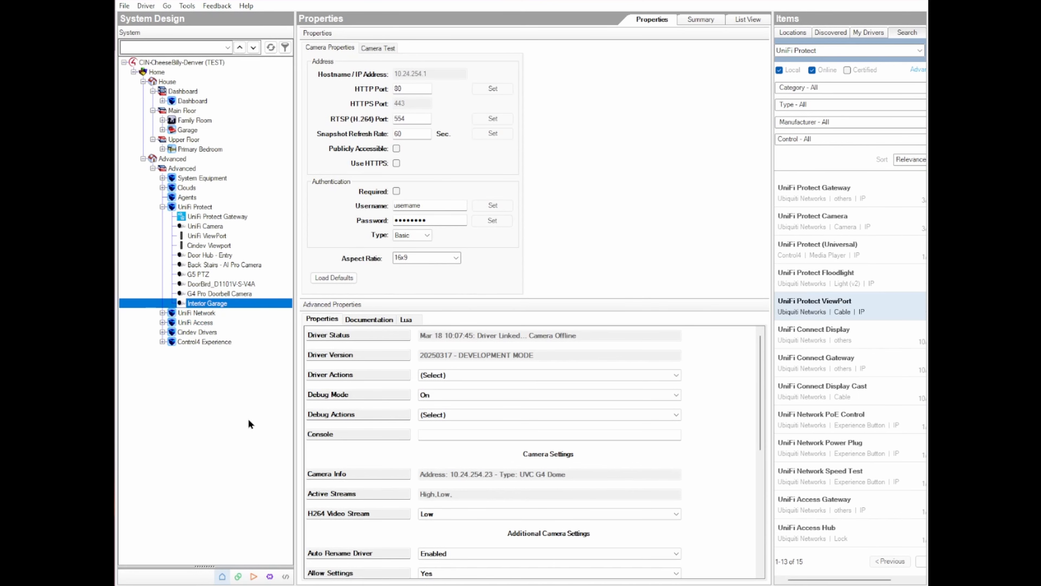
# - Delete the manually added UniFi ViewPort driver from the UniFi Protect room in Composer
pyautogui.click(211, 234)
pyautogui.rightClick(211, 235)
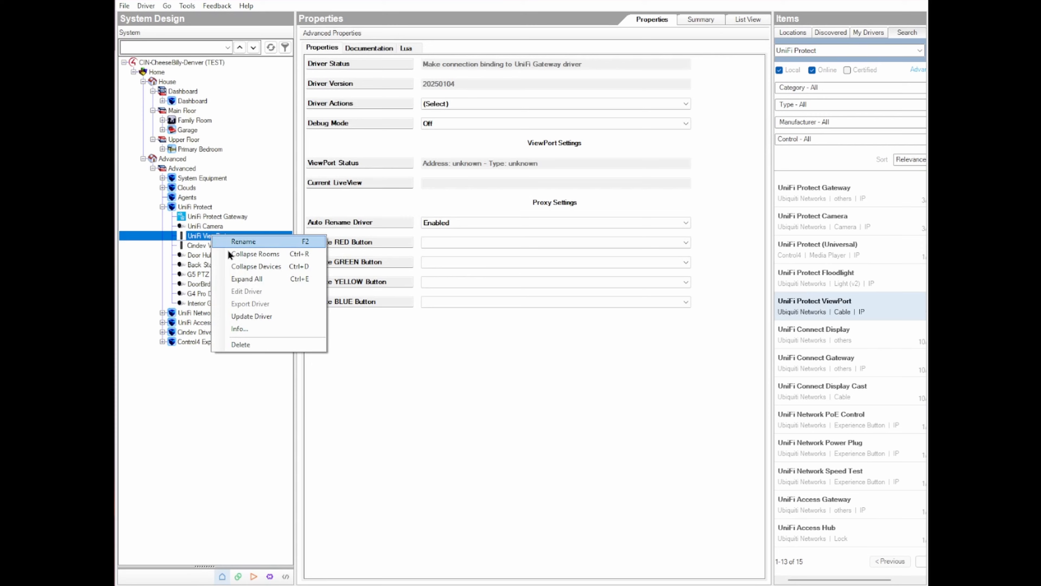
pyautogui.click(262, 344)
pyautogui.click(540, 365)
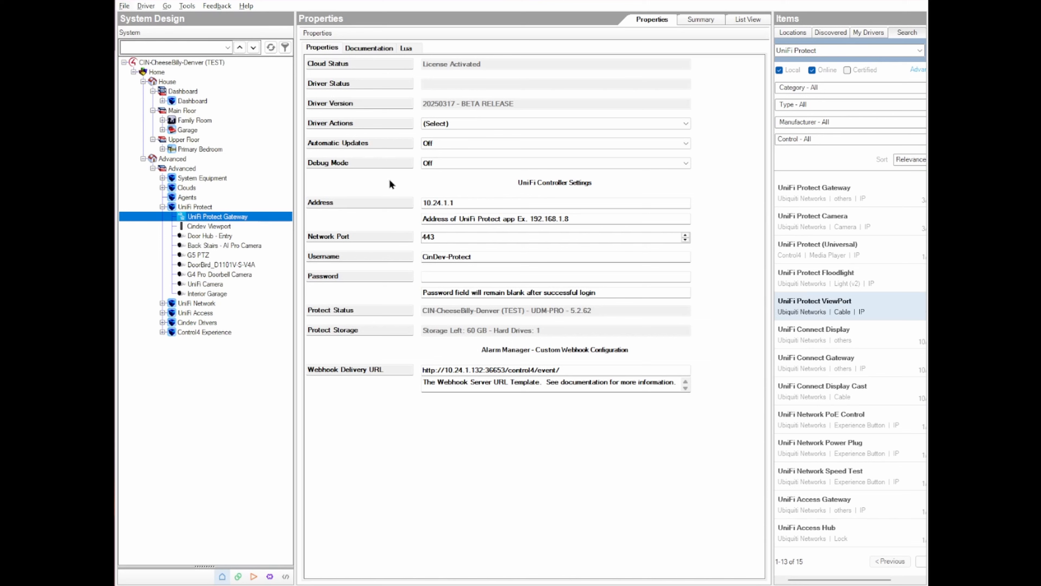
# - Run the Enable Low RTSP Resolution and Enable High RTSP Resolution driver actions on the UniFi Protect Gateway
pyautogui.click(468, 125)
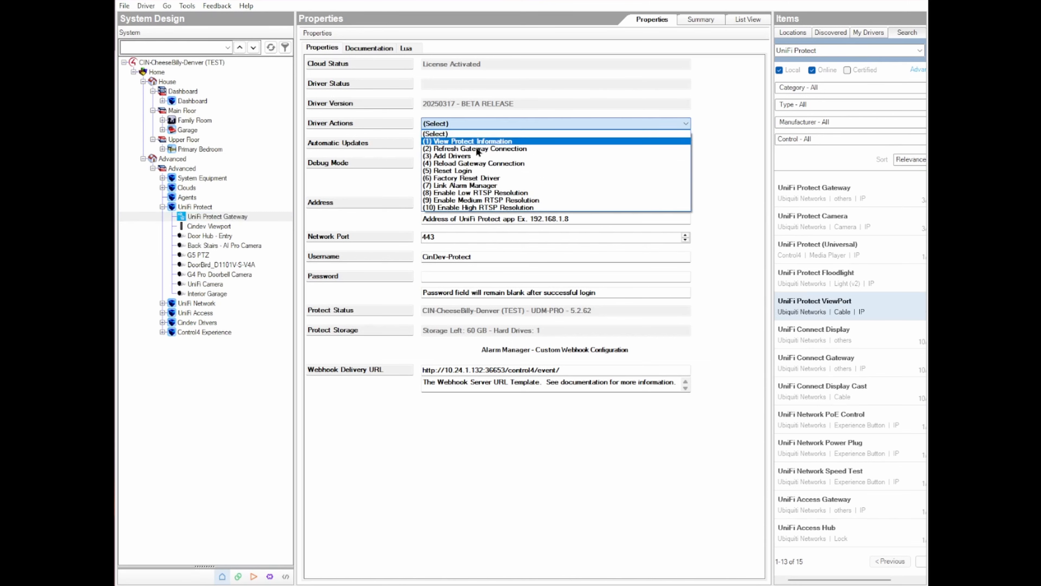
pyautogui.click(468, 193)
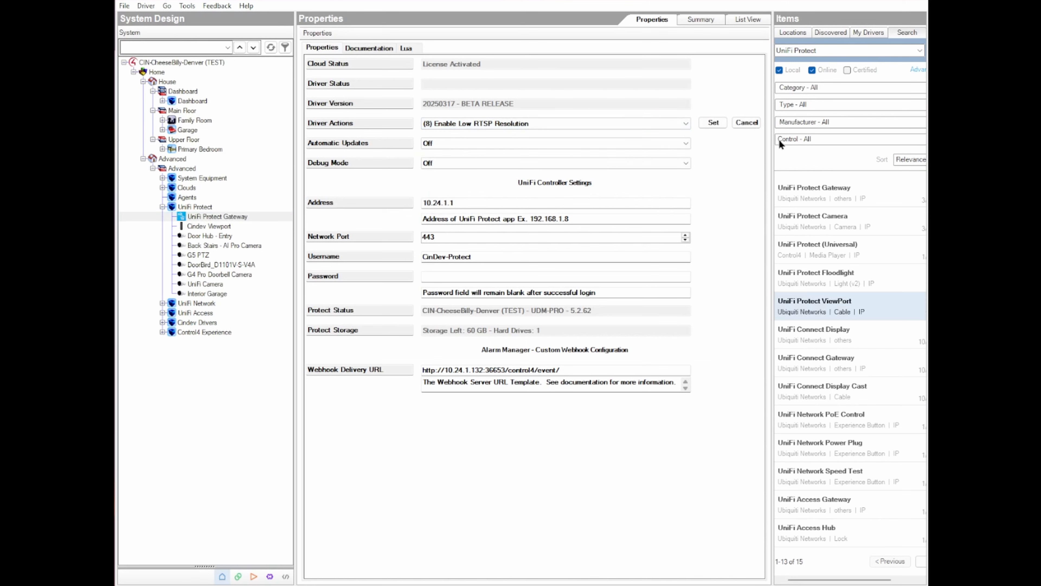
pyautogui.click(714, 122)
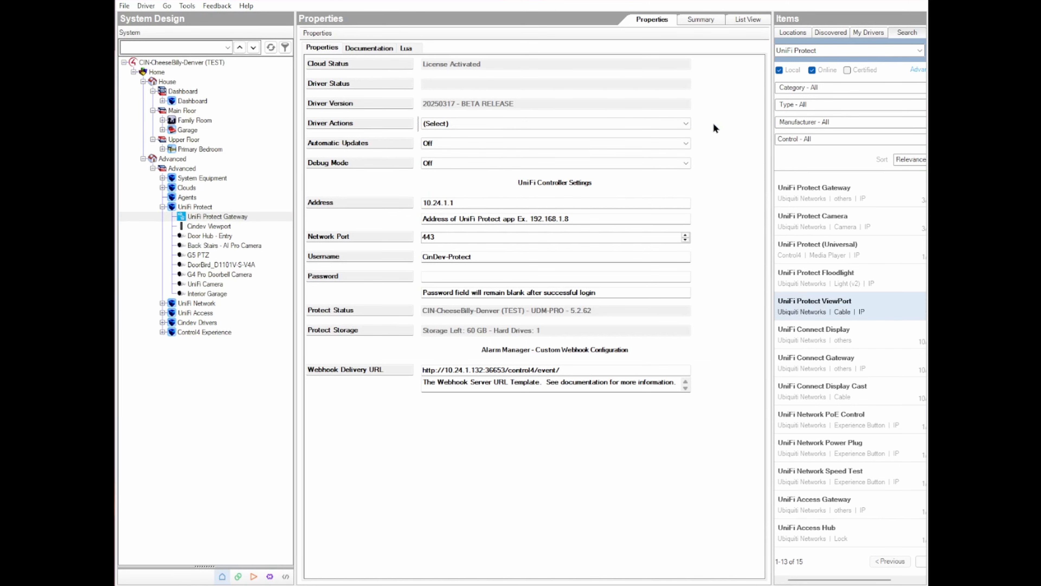
pyautogui.click(490, 124)
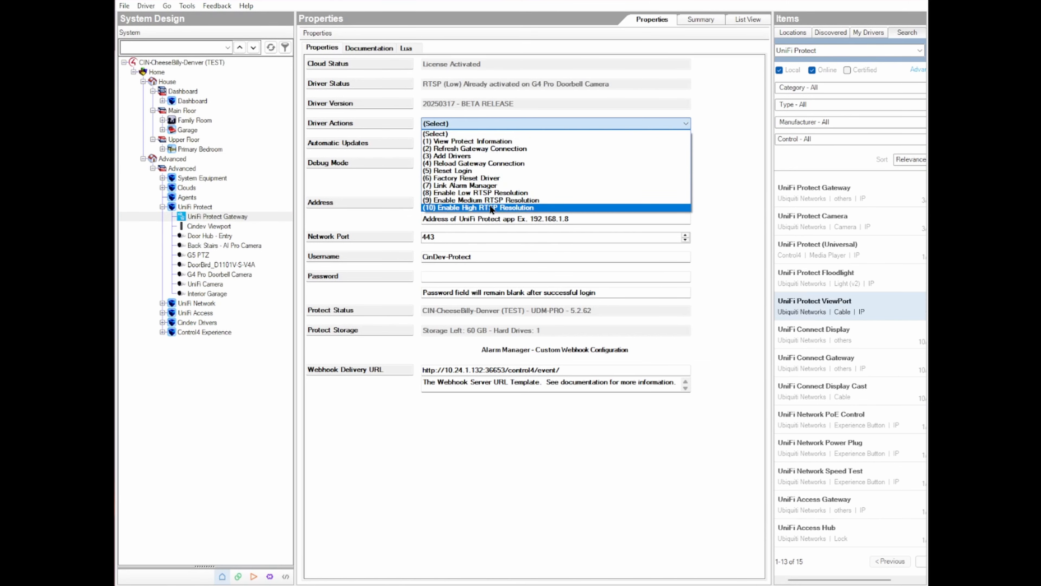
pyautogui.click(490, 207)
pyautogui.click(713, 123)
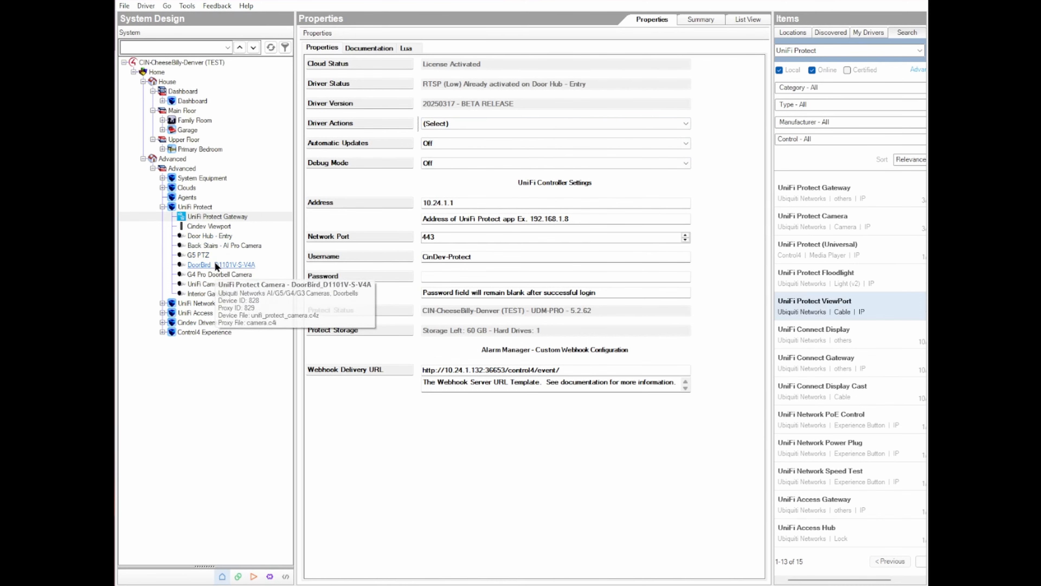
# - View the Back Stairs - AI Pro Camera properties and list the programming events available for the G4 Doorbell Pro
pyautogui.click(214, 246)
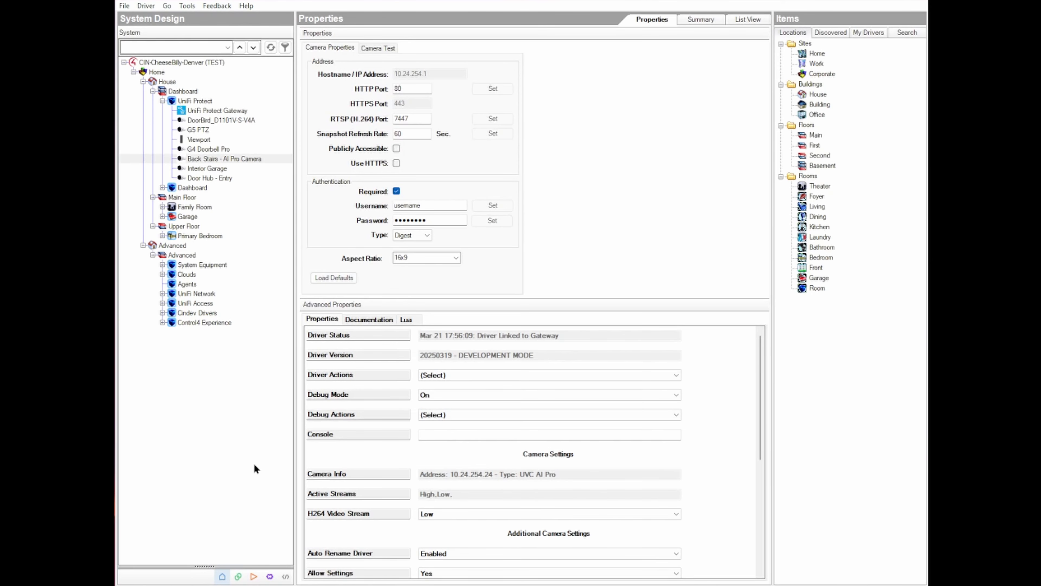
pyautogui.click(286, 577)
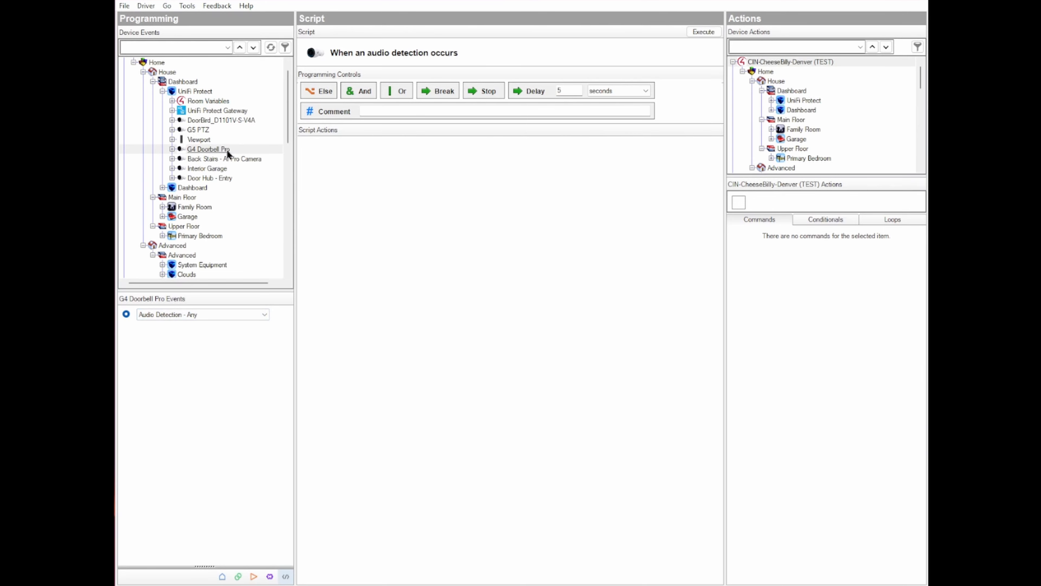
pyautogui.click(236, 316)
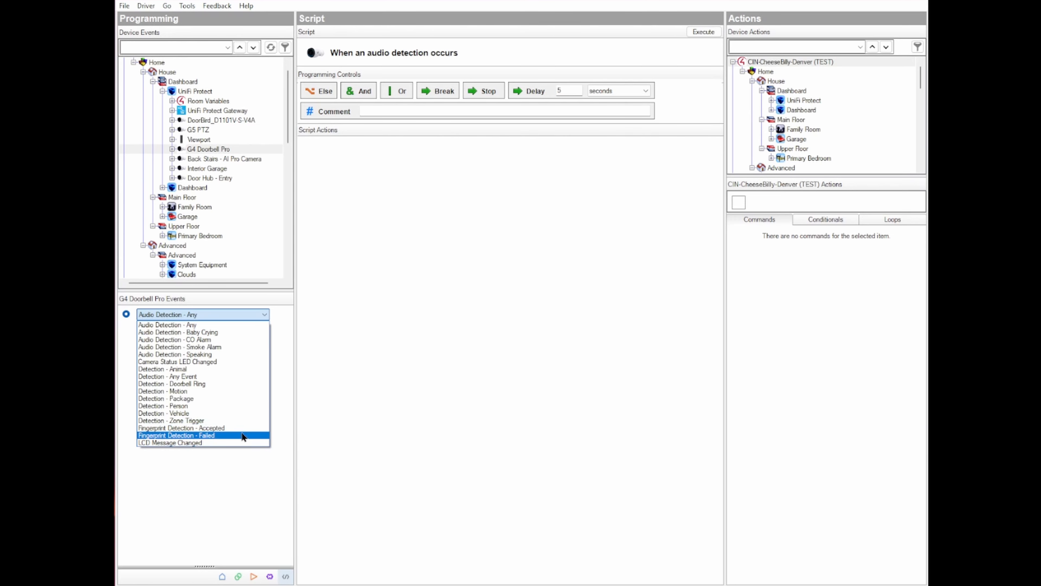
# - List the programming events available for the Back Stairs - AI Pro Camera
pyautogui.click(233, 158)
pyautogui.click(233, 157)
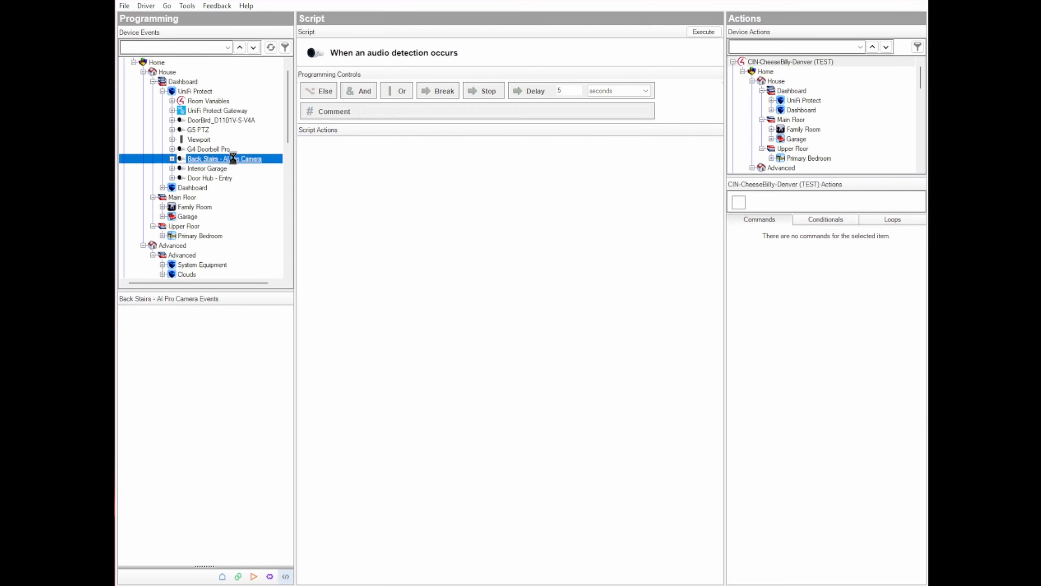
pyautogui.click(235, 313)
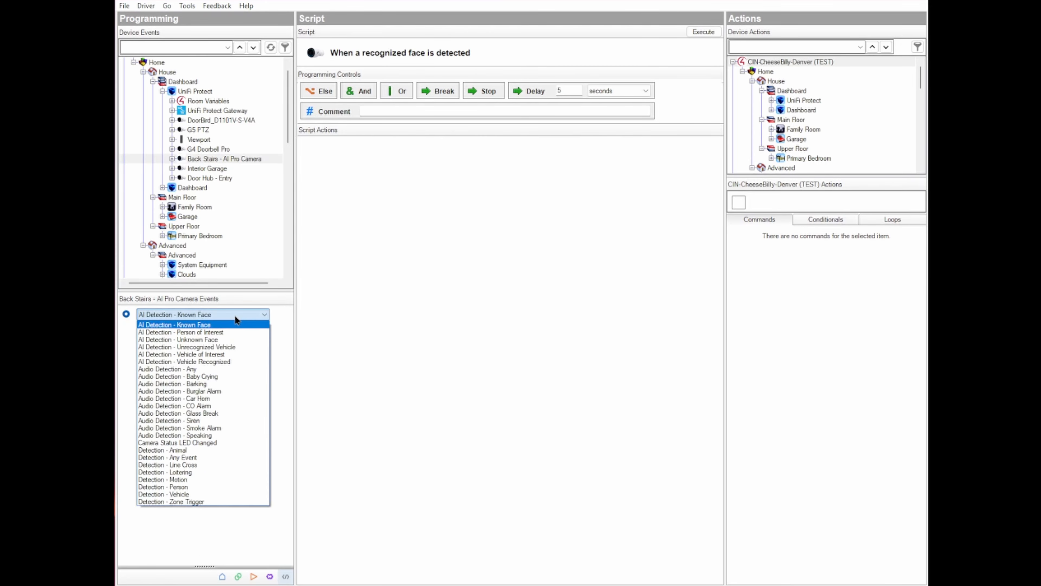